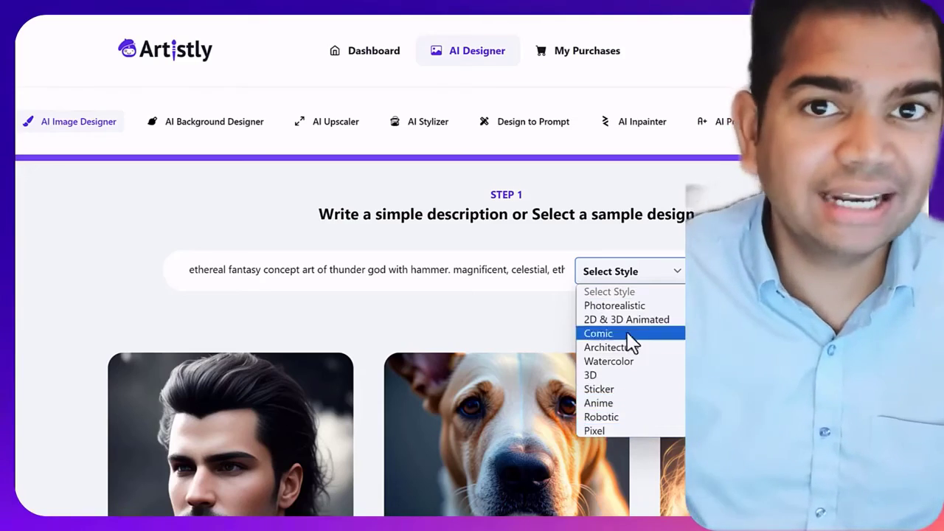
# Step: Choose the 2D & 3D Animated style for the thunder god with hammer prompt and look over the generated design
pyautogui.click(629, 324)
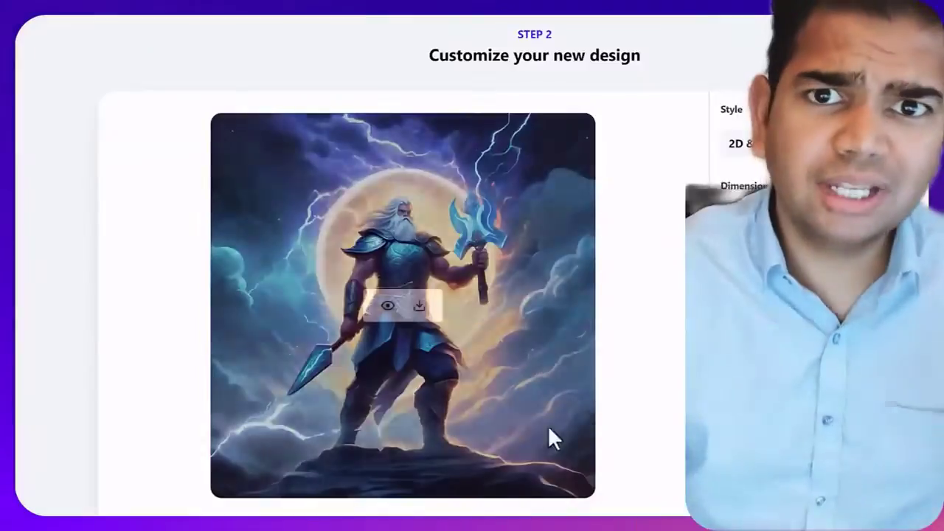
pyautogui.scroll(-1, 622, 253)
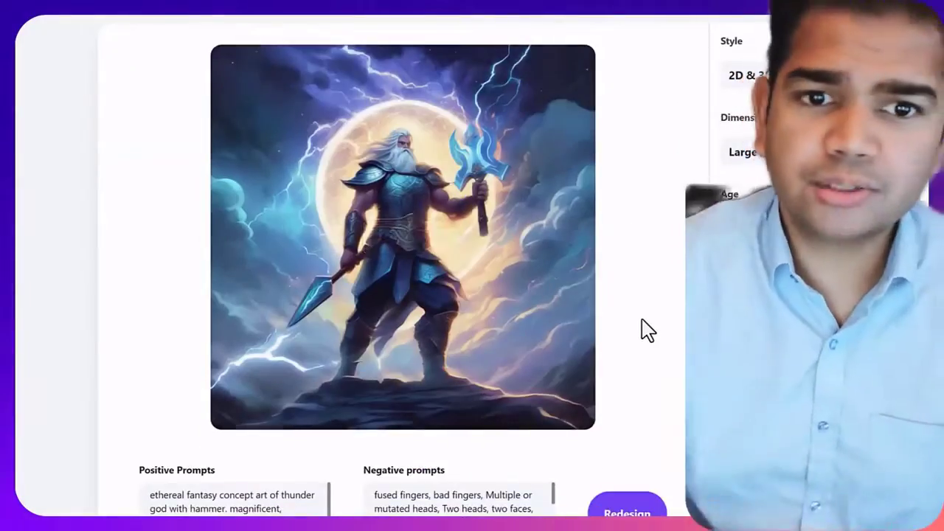
pyautogui.scroll(-1, 647, 331)
pyautogui.scroll(1, 647, 331)
# Step: Open the detail view of the thunder god design, review its settings and prompts, and close it
pyautogui.moveTo(397, 152)
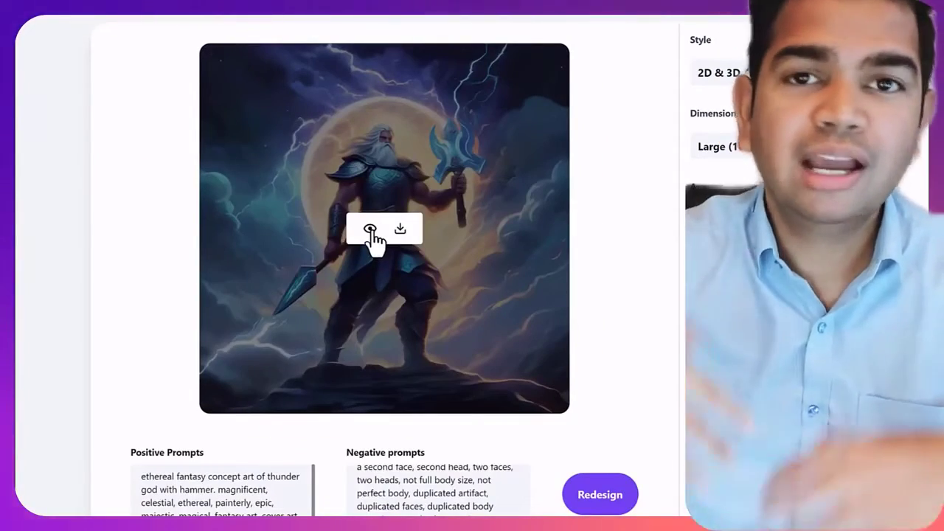
pyautogui.click(371, 230)
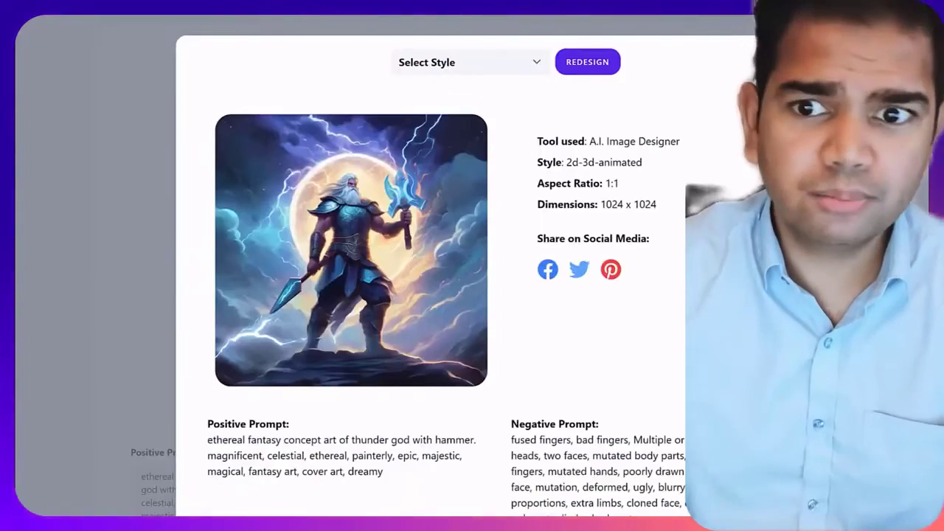
pyautogui.scroll(-2, 485, 205)
pyautogui.scroll(2, 485, 205)
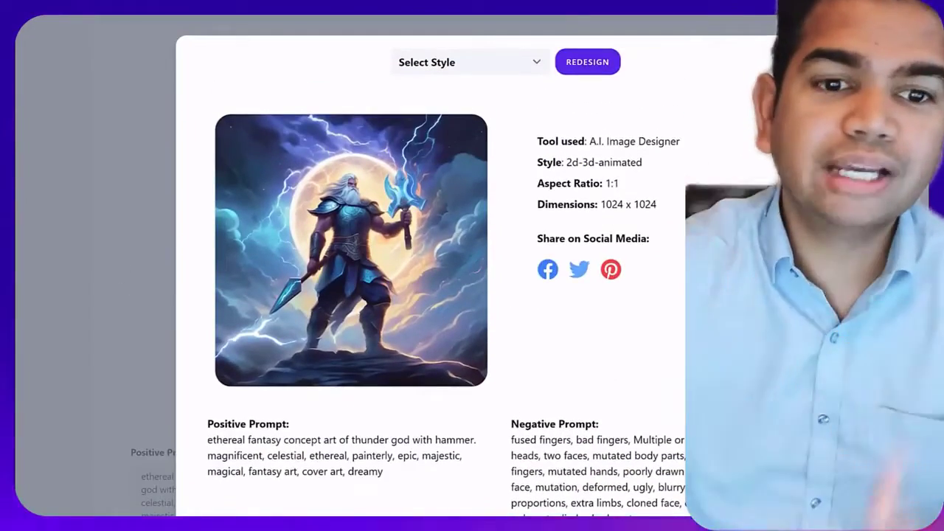
pyautogui.press('Escape')
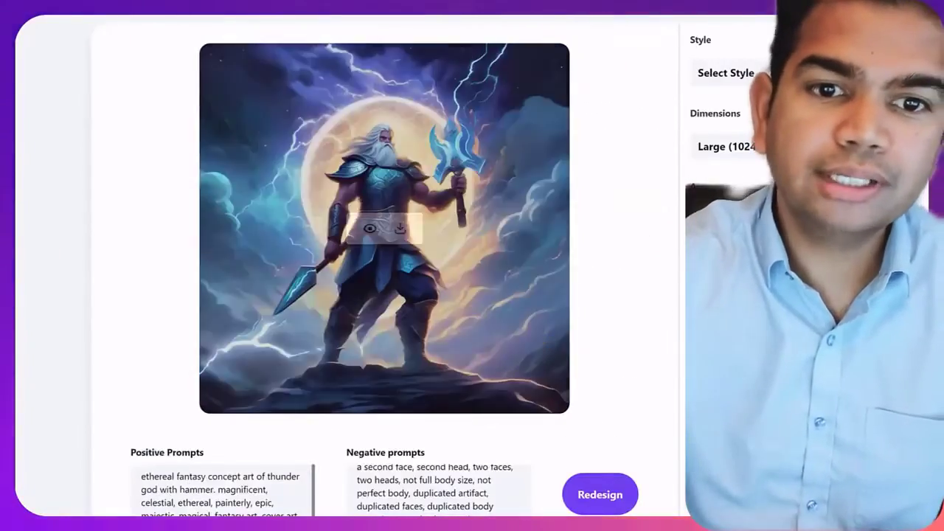
# Step: Redesign the thunder god image in the Sticker style
pyautogui.moveTo(433, 200)
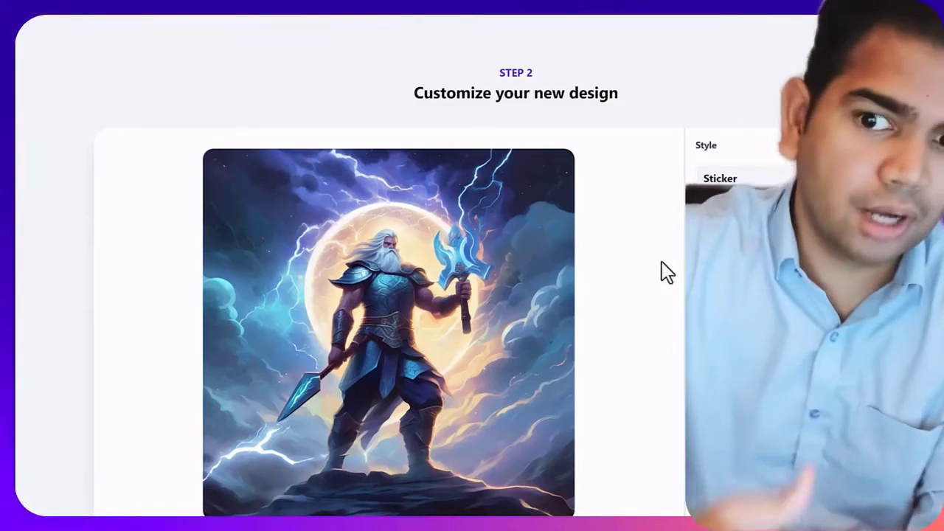
pyautogui.scroll(-2, 649, 369)
pyautogui.click(629, 502)
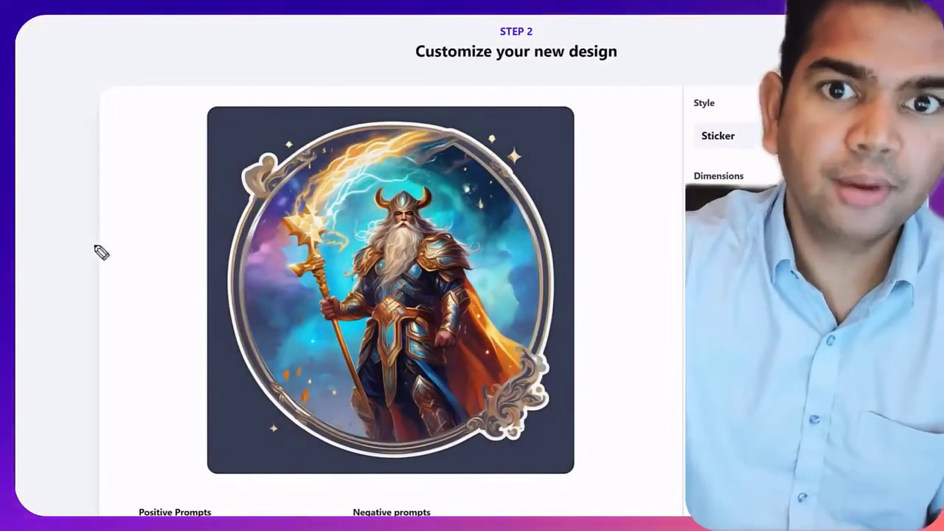
pyautogui.moveTo(60, 244); pyautogui.dragTo(282, 243)
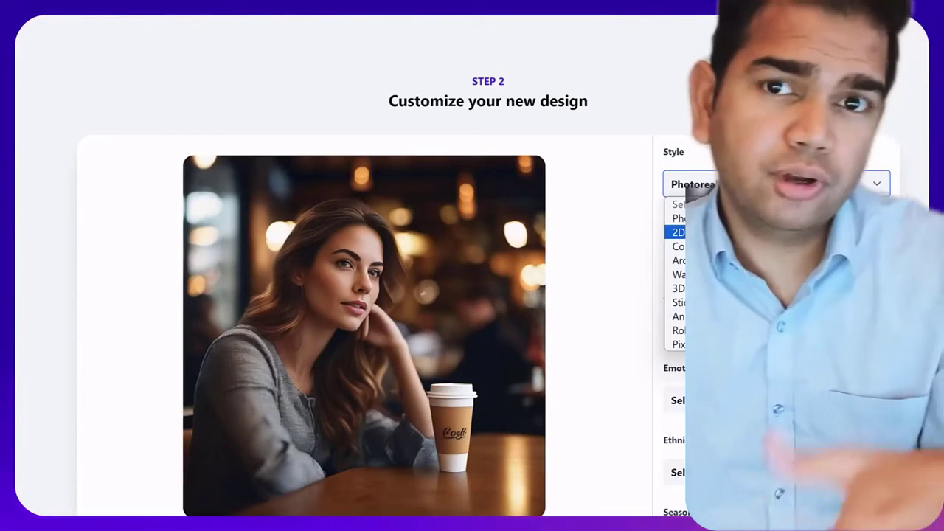
# Step: Set the style of the photorealistic café woman design to 2D & 3D Animated
pyautogui.click(677, 231)
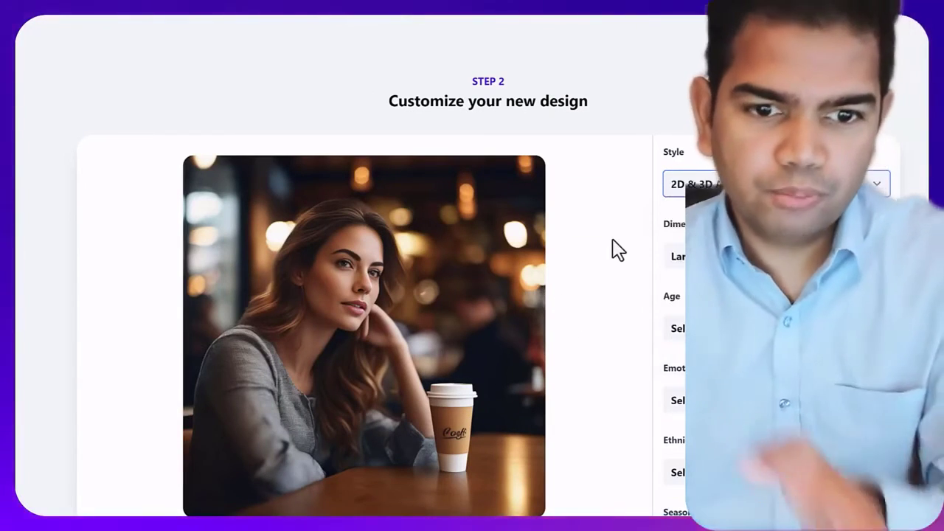
pyautogui.click(682, 185)
pyautogui.click(622, 201)
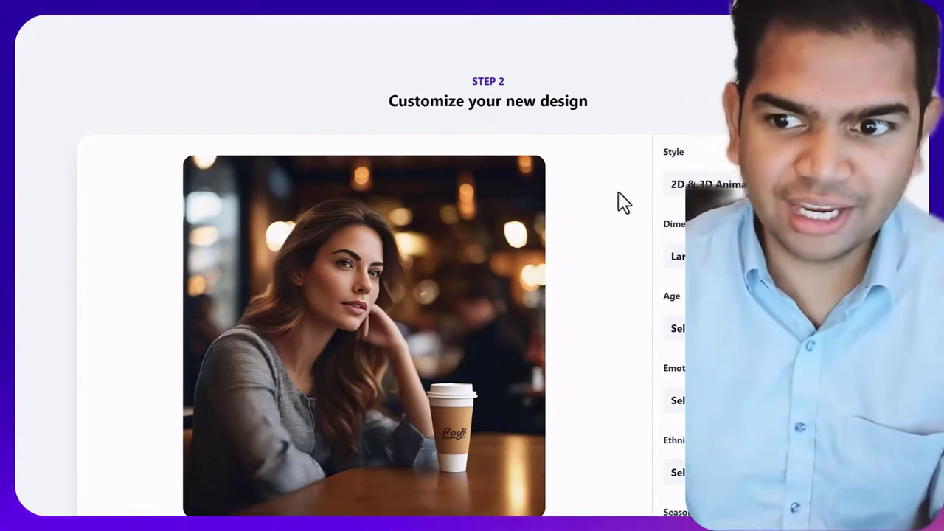
pyautogui.scroll(-3, 624, 304)
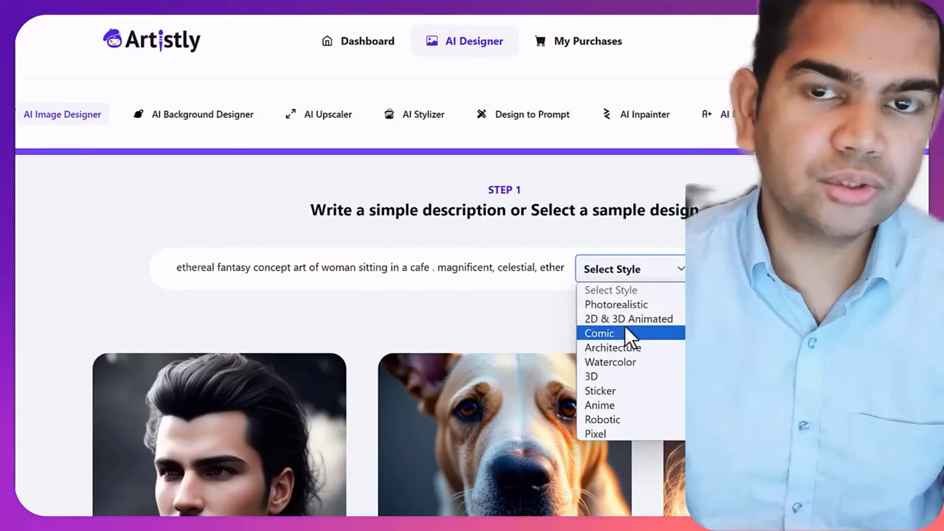
# Step: Generate a design from the "woman sitting in a cafe" fantasy concept art prompt in the 2D & 3D Animated style
pyautogui.click(632, 330)
pyautogui.click(407, 279)
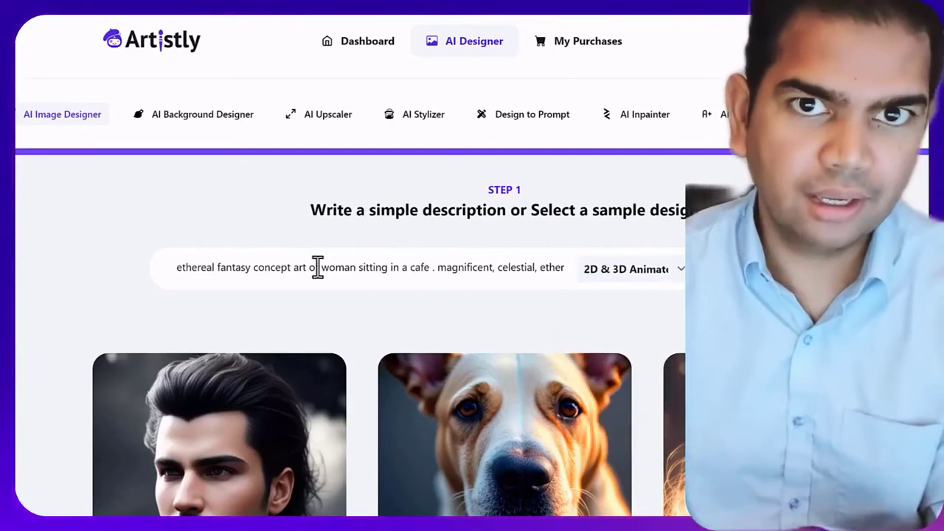
pyautogui.moveTo(322, 267); pyautogui.dragTo(226, 274)
pyautogui.click(292, 268)
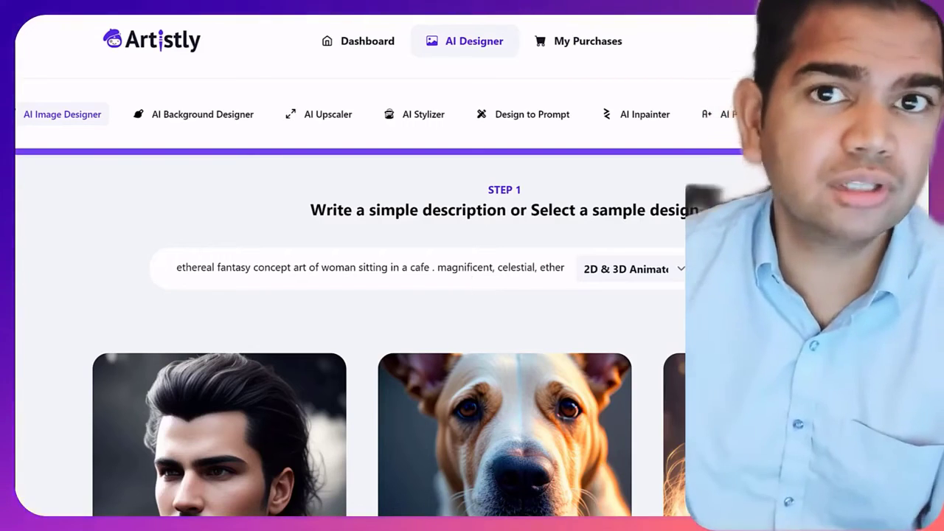
pyautogui.press('Return')
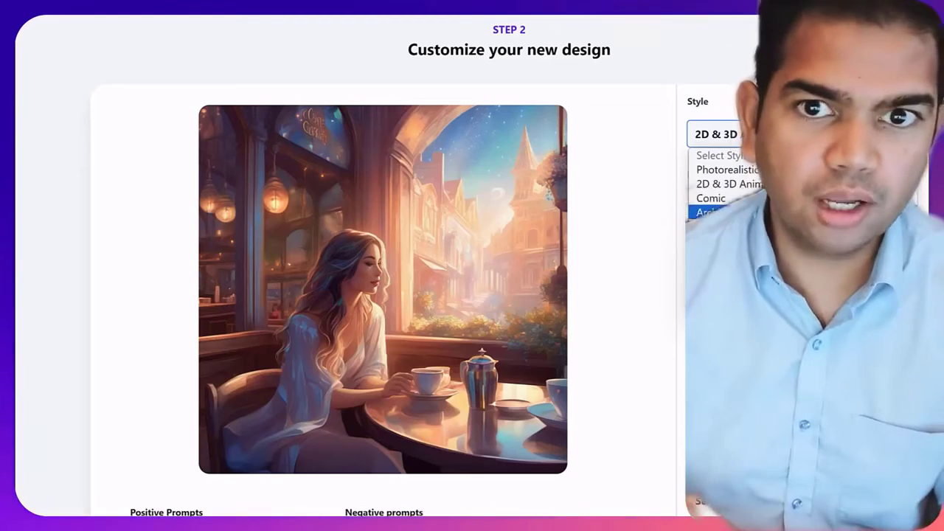
# Step: Redesign the café woman image in the Sticker style and regenerate the result once more
pyautogui.click(723, 227)
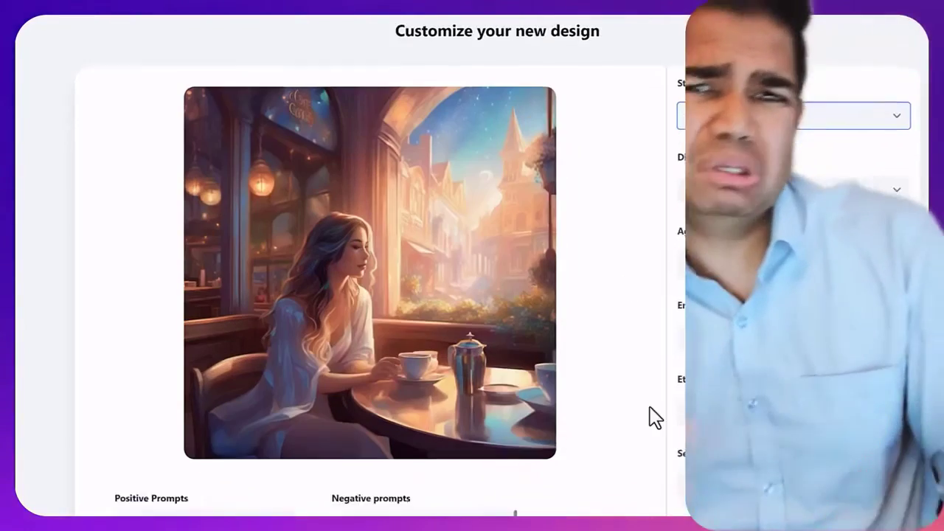
pyautogui.scroll(-1, 654, 417)
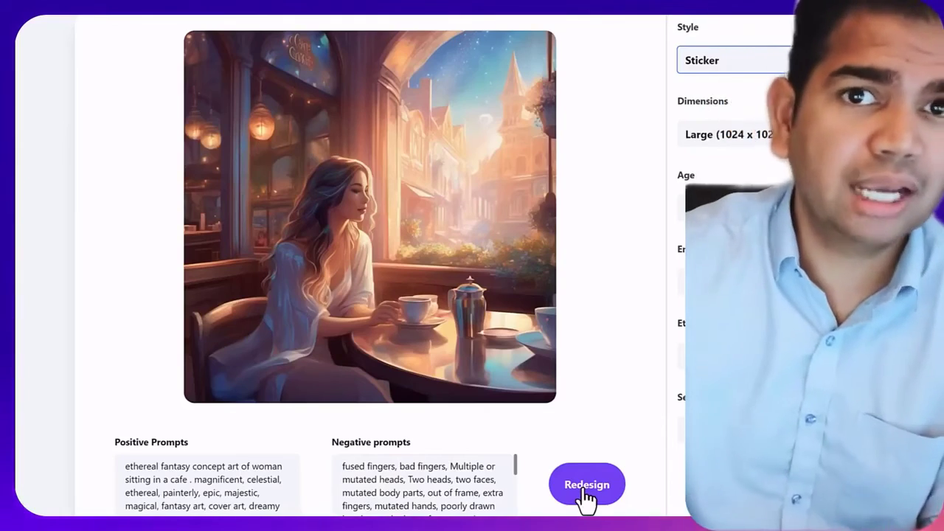
pyautogui.click(587, 487)
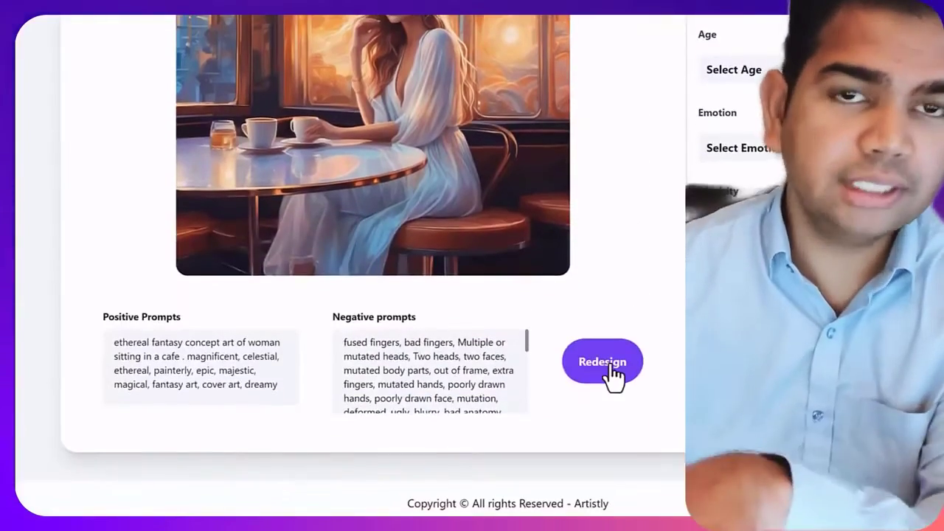
pyautogui.click(609, 368)
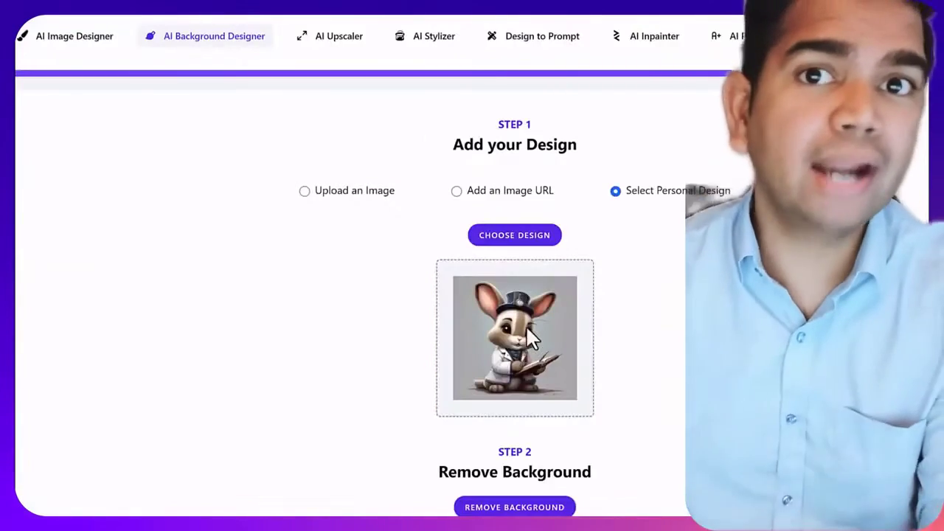
# Step: Change the rabbit design's positive background prompt to "desert in a sunny day" and redesign the background
pyautogui.scroll(-1, 660, 331)
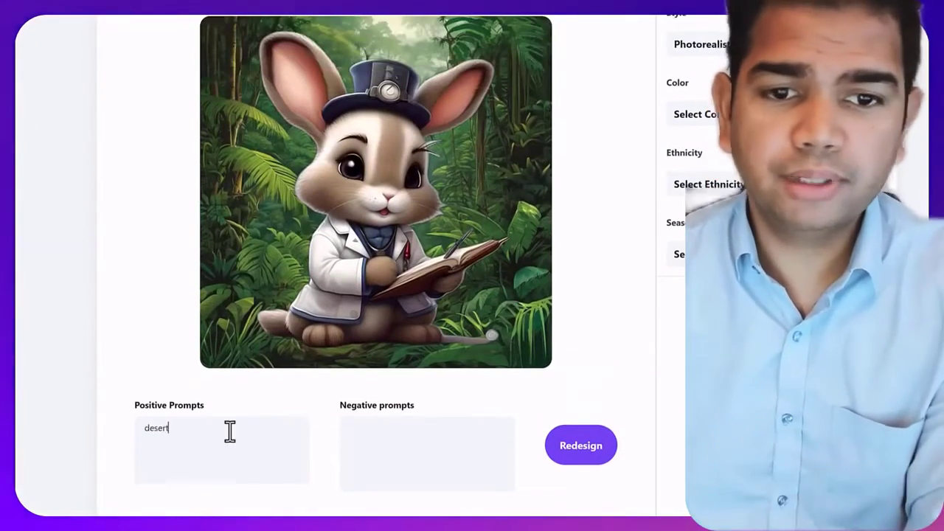
pyautogui.write('with a sunny day')
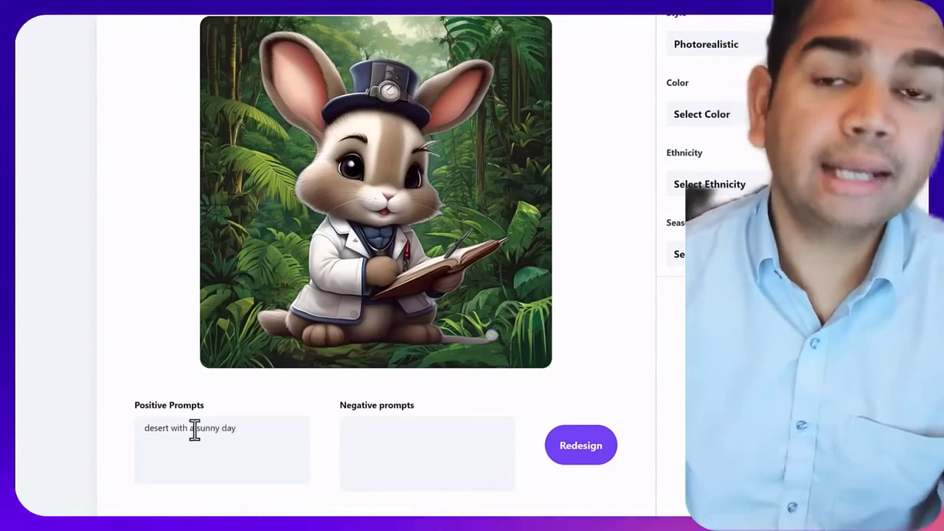
pyautogui.doubleClick(182, 429)
pyautogui.press('BackSpace')
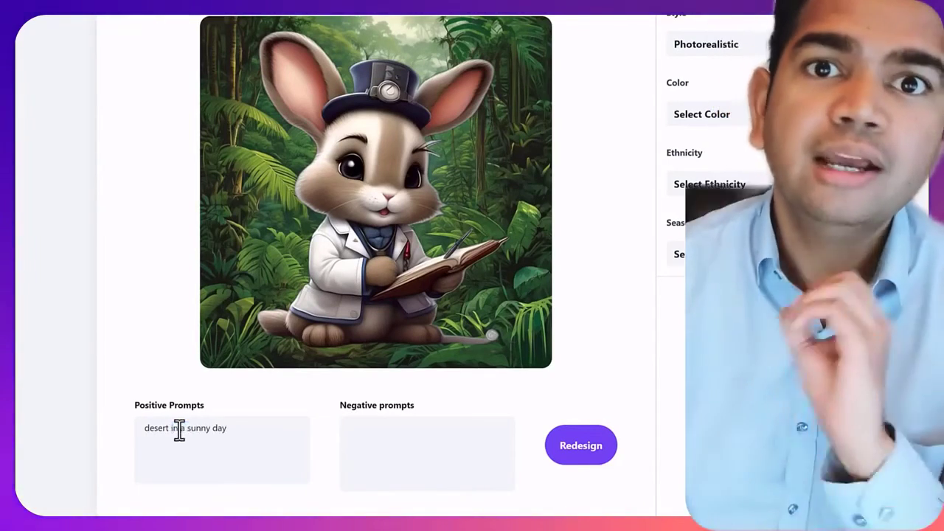
pyautogui.click(605, 446)
pyautogui.scroll(1, 656, 352)
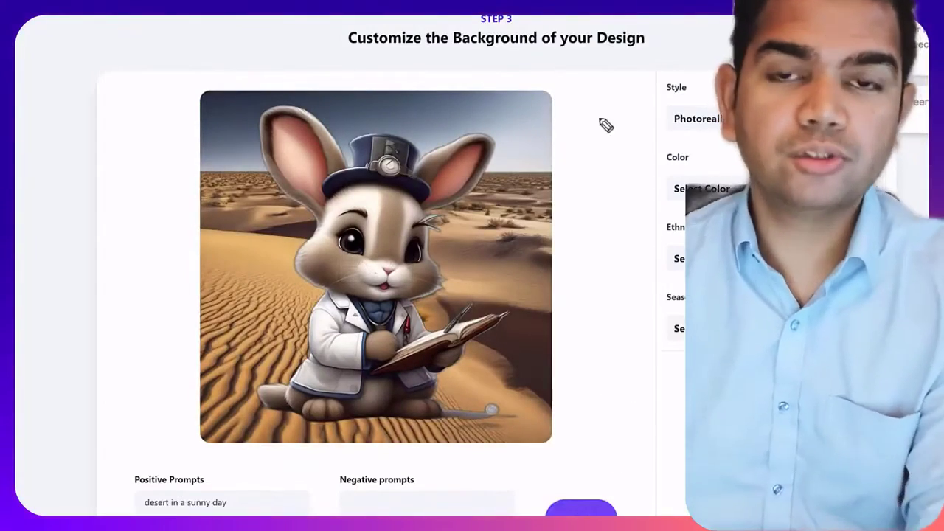
pyautogui.moveTo(593, 92)
pyautogui.mouseDown()
pyautogui.moveTo(571, 194)
pyautogui.moveTo(482, 230)
pyautogui.mouseUp()
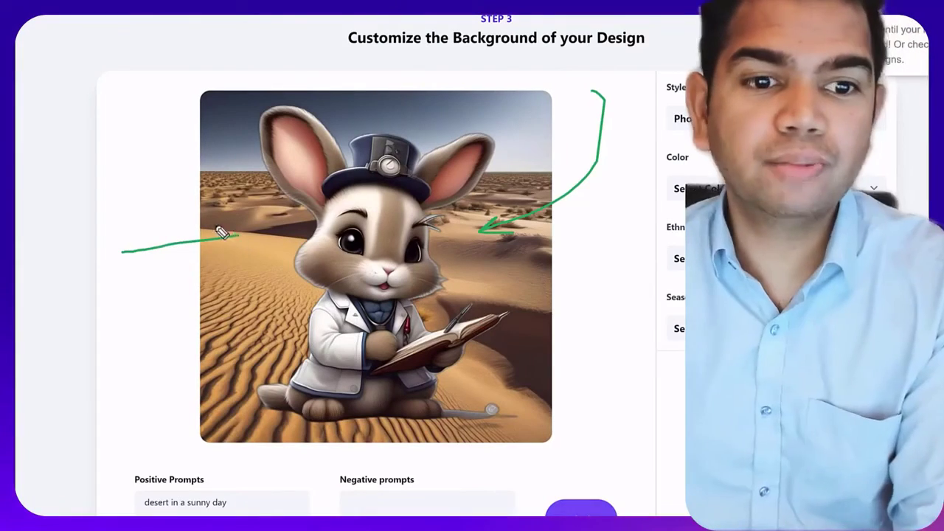
pyautogui.moveTo(221, 232); pyautogui.dragTo(236, 256)
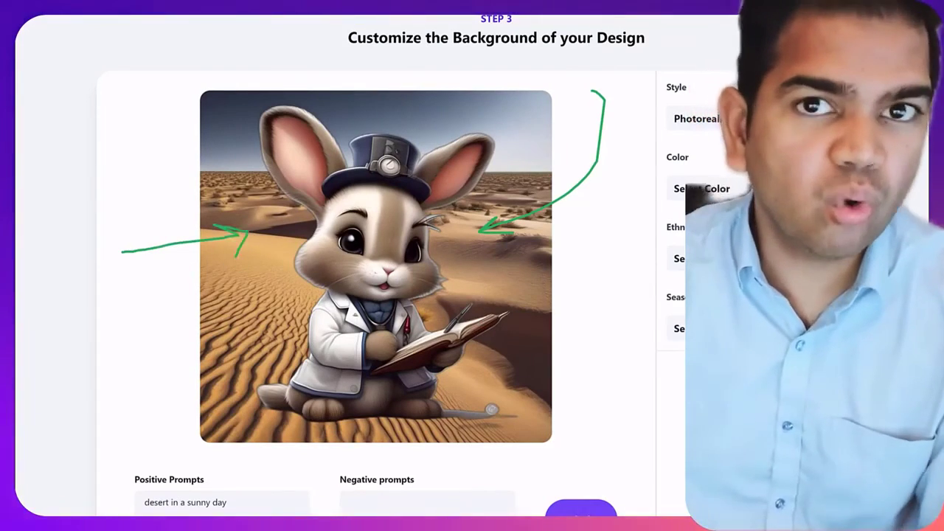
pyautogui.press('Escape')
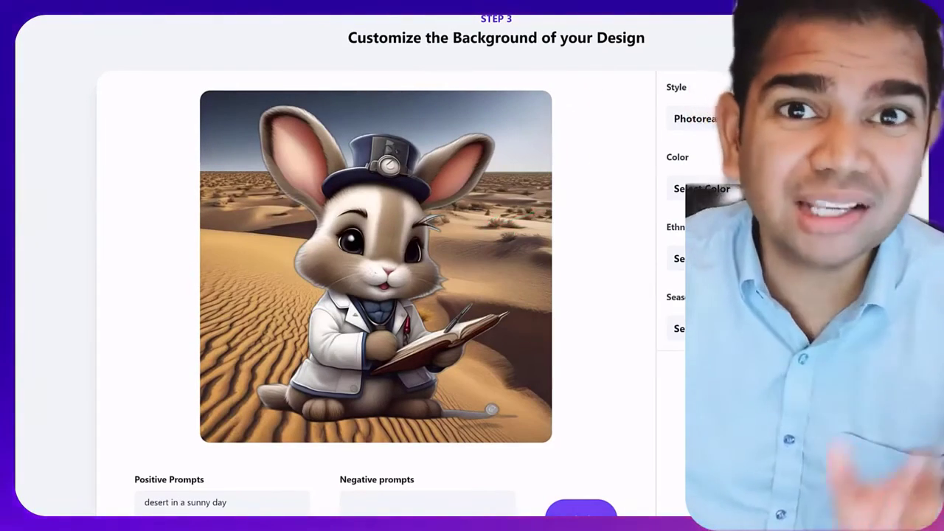
pyautogui.scroll(-2, 626, 253)
pyautogui.scroll(1, 624, 249)
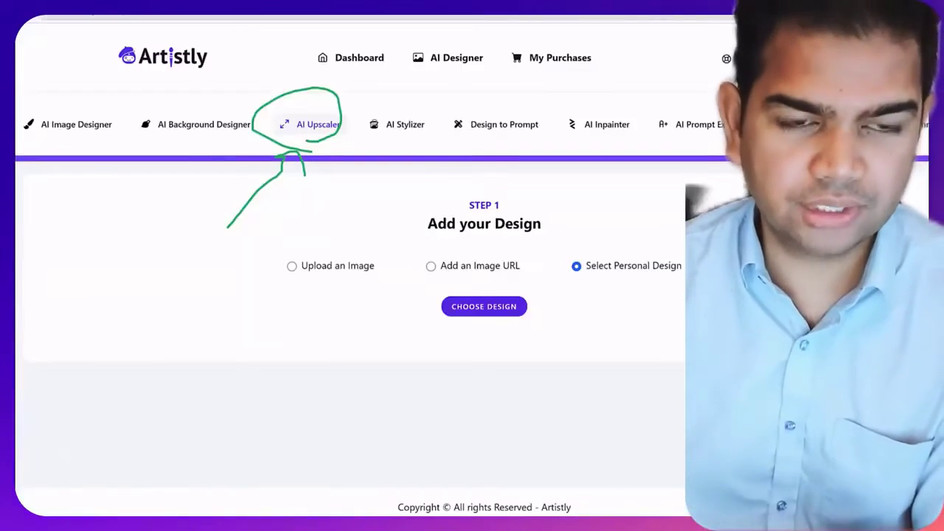
# Step: Pick the personal design of the woman seated by the café window as the image for upscaling
pyautogui.click(508, 307)
pyautogui.scroll(-2, 574, 238)
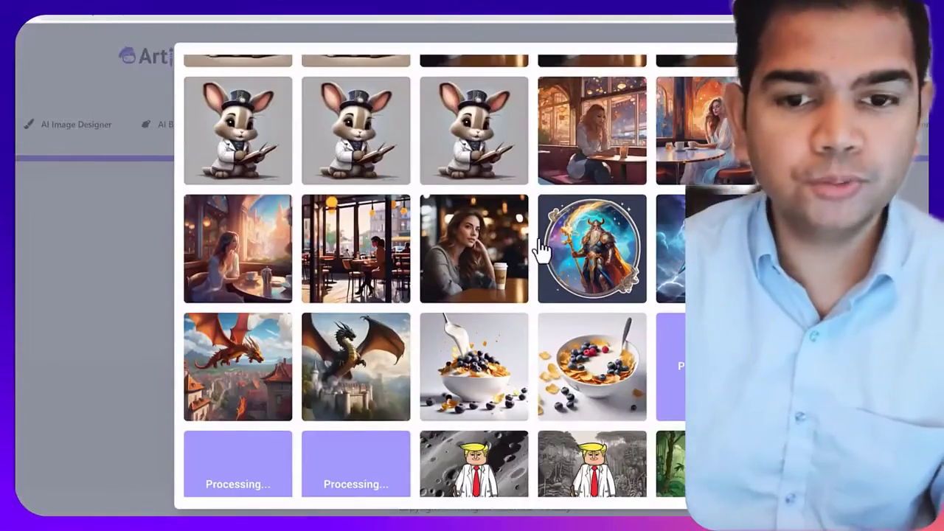
pyautogui.scroll(2, 542, 255)
pyautogui.scroll(-1, 527, 384)
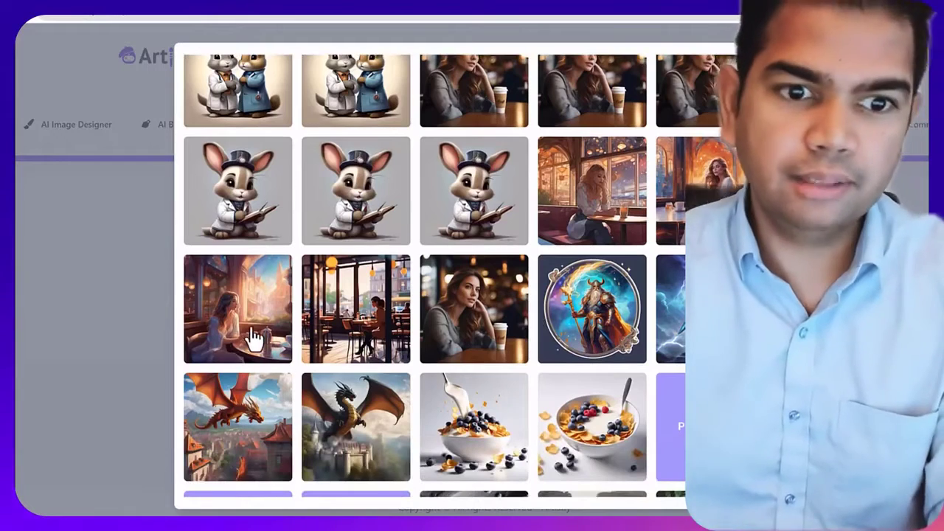
pyautogui.click(585, 216)
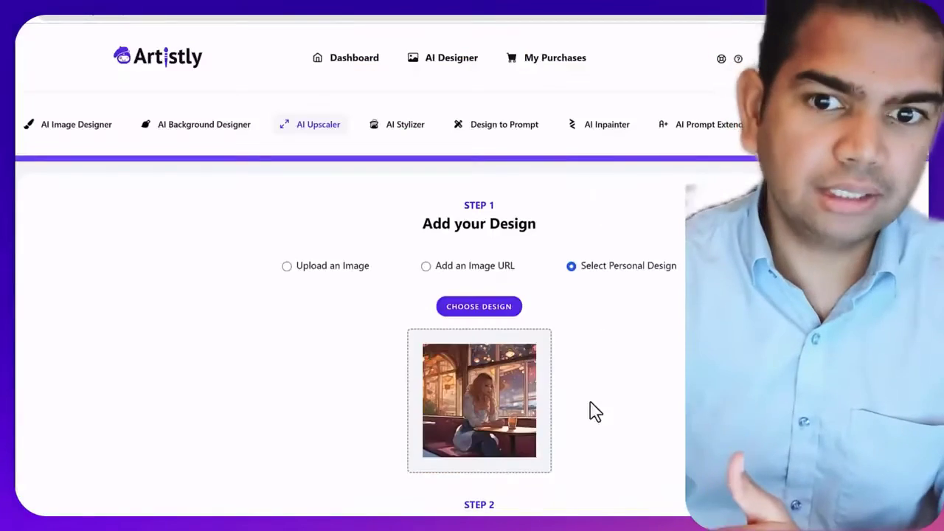
# Step: Set the resolution to 2k and upscale the café woman design
pyautogui.scroll(-3, 596, 412)
pyautogui.moveTo(430, 289); pyautogui.dragTo(596, 302)
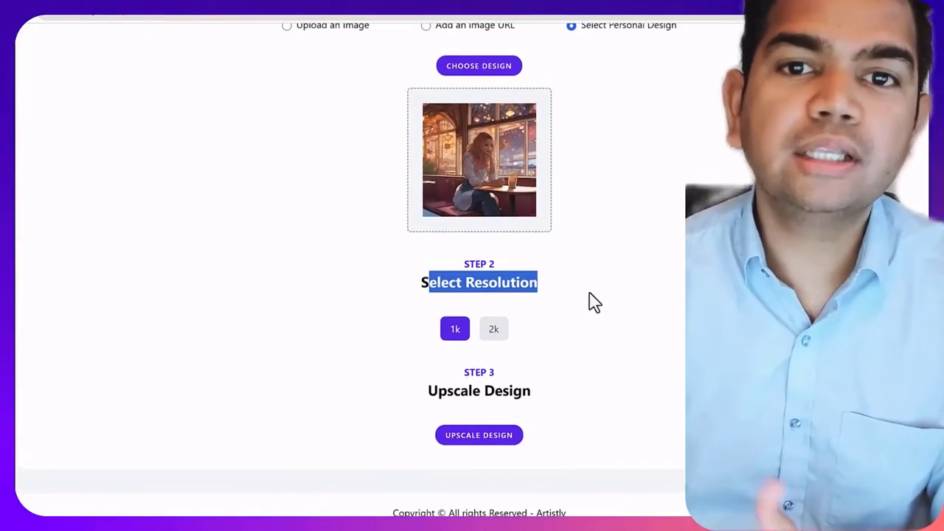
pyautogui.click(496, 332)
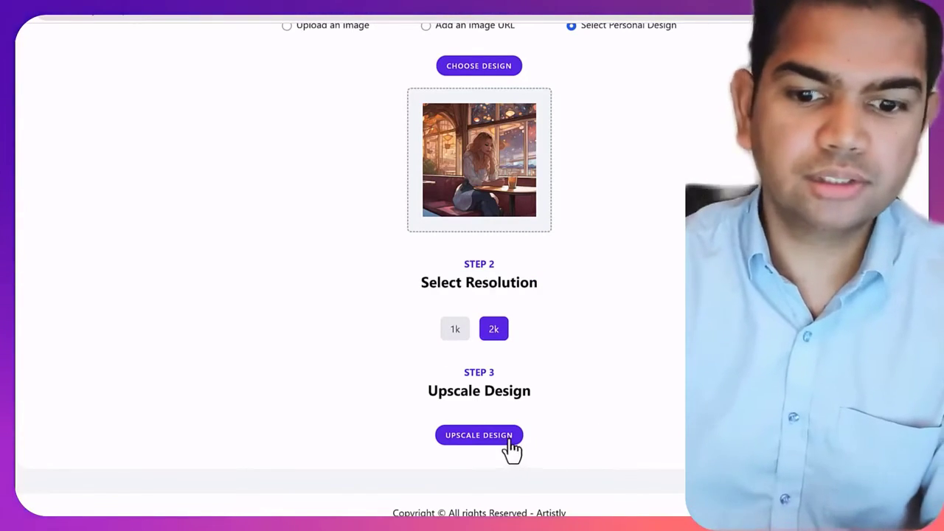
pyautogui.click(510, 437)
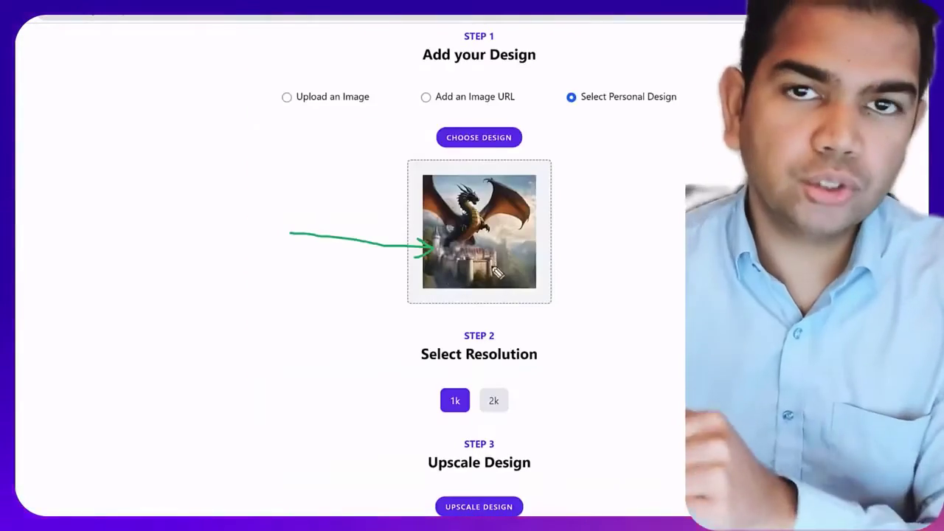
# Step: Upscale the design of the dragon above the castle at 1k resolution and look over the upscaled image
pyautogui.scroll(-1, 501, 458)
pyautogui.click(502, 452)
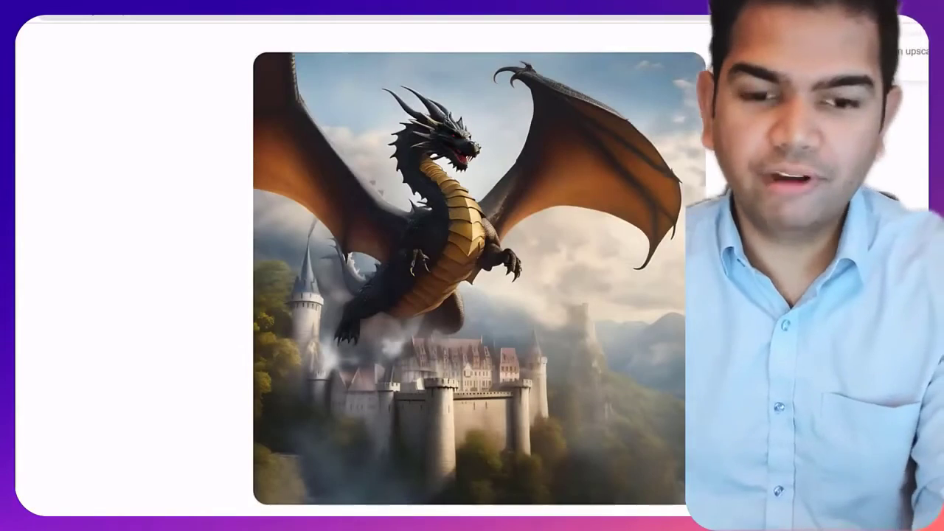
pyautogui.scroll(-1, 480, 280)
pyautogui.scroll(1, 480, 280)
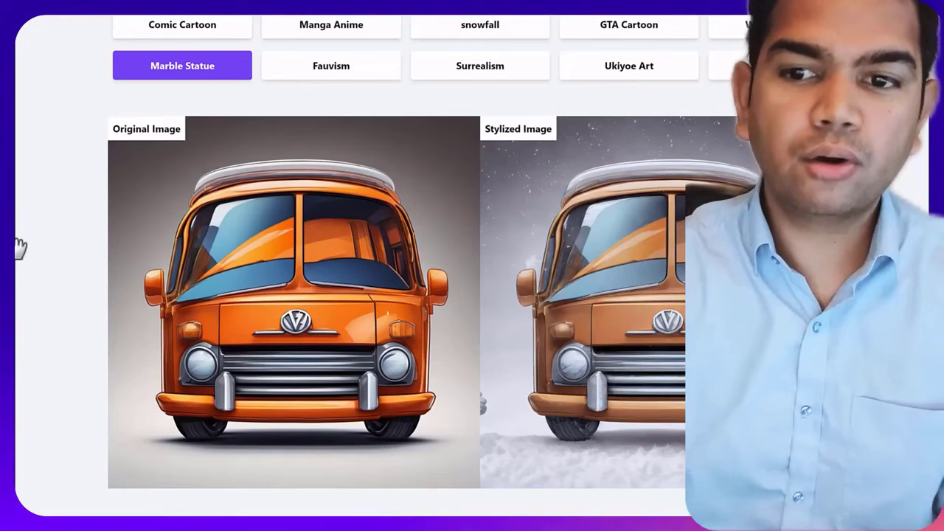
# Step: Stylize the orange van design using the simple description "summer beautiful weather vibes"
pyautogui.scroll(1, 19, 249)
pyautogui.scroll(-3, 19, 249)
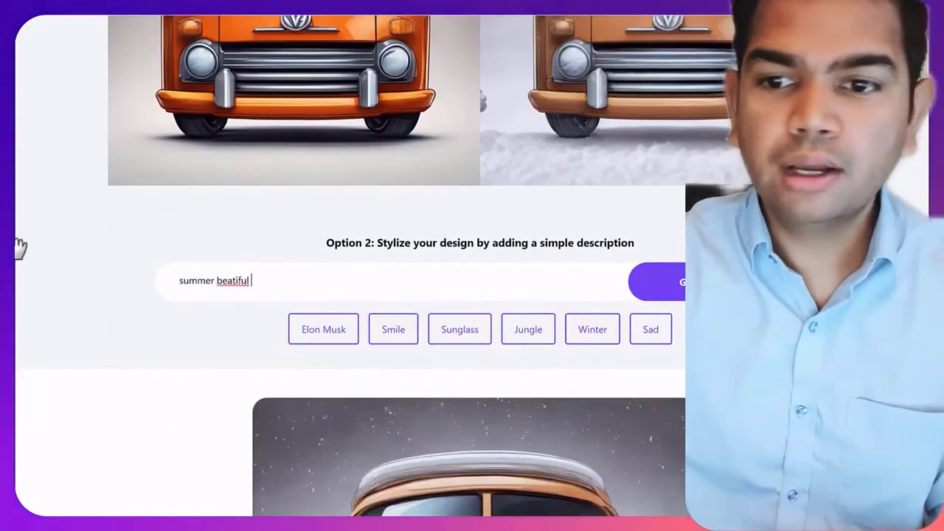
pyautogui.press('BackSpace')
pyautogui.press('BackSpace')
pyautogui.press('BackSpace')
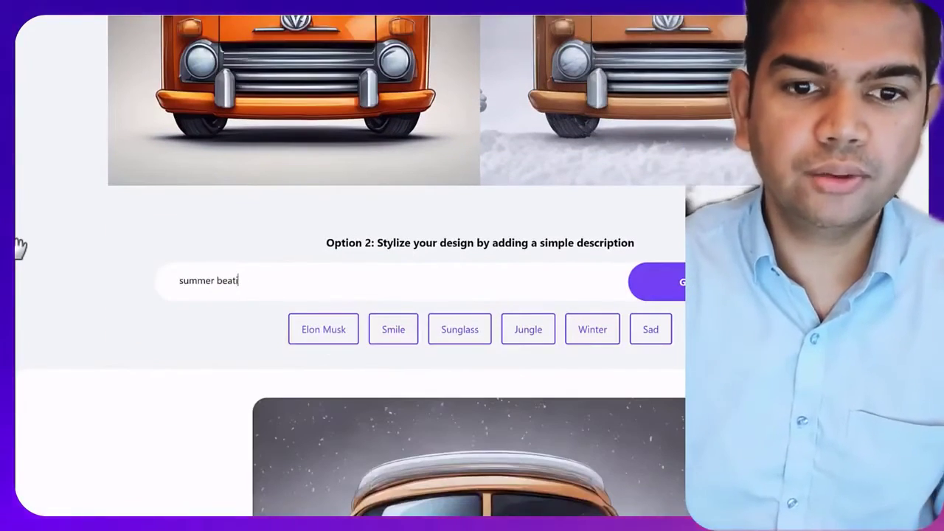
pyautogui.write('weath')
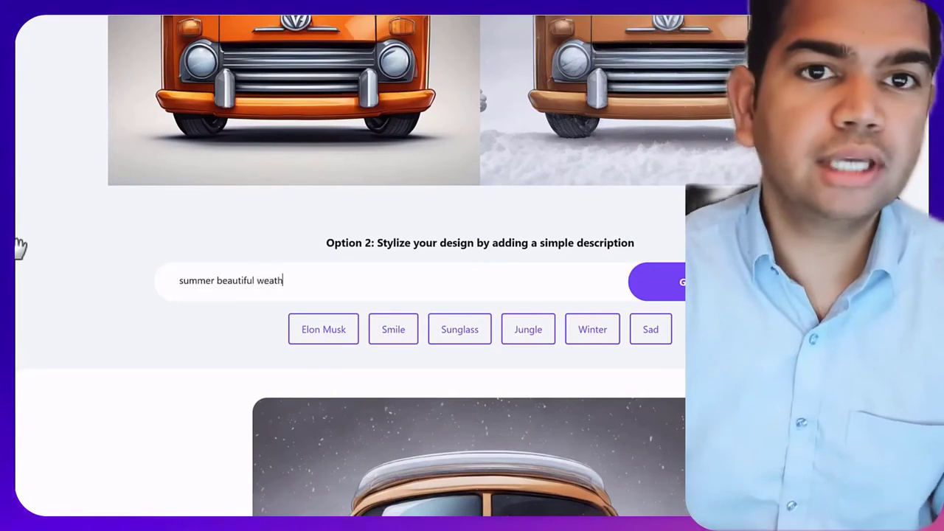
pyautogui.write('er vibes')
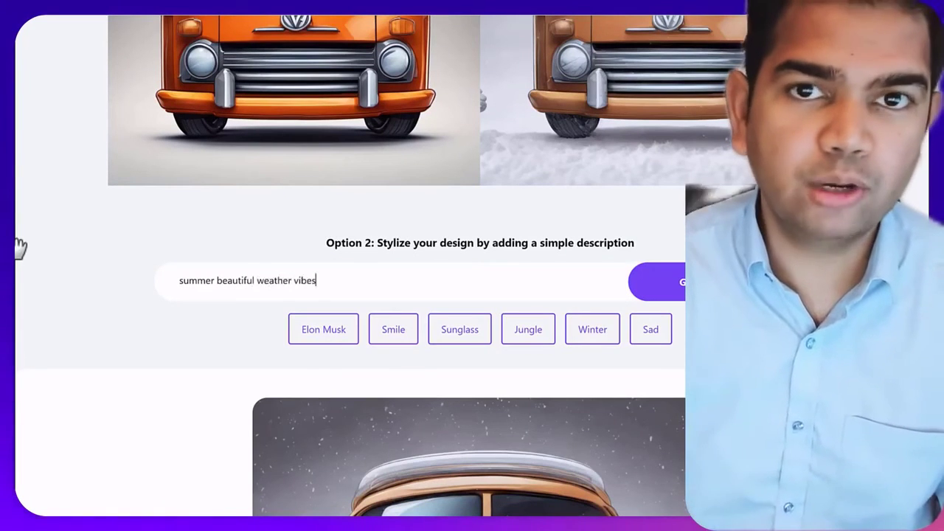
pyautogui.press('Return')
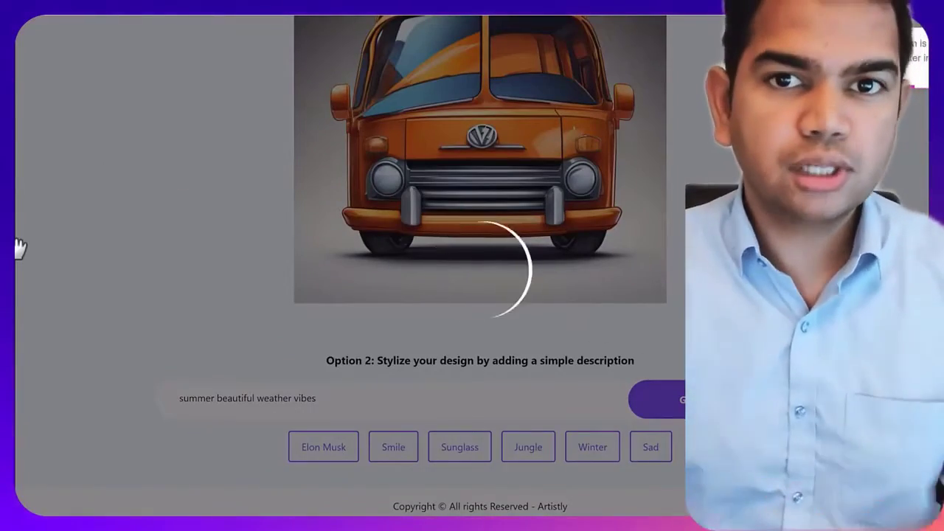
# Step: Restyle the orange van on the blue background with the description "Add rain and clouds"
pyautogui.scroll(-3, 472, 332)
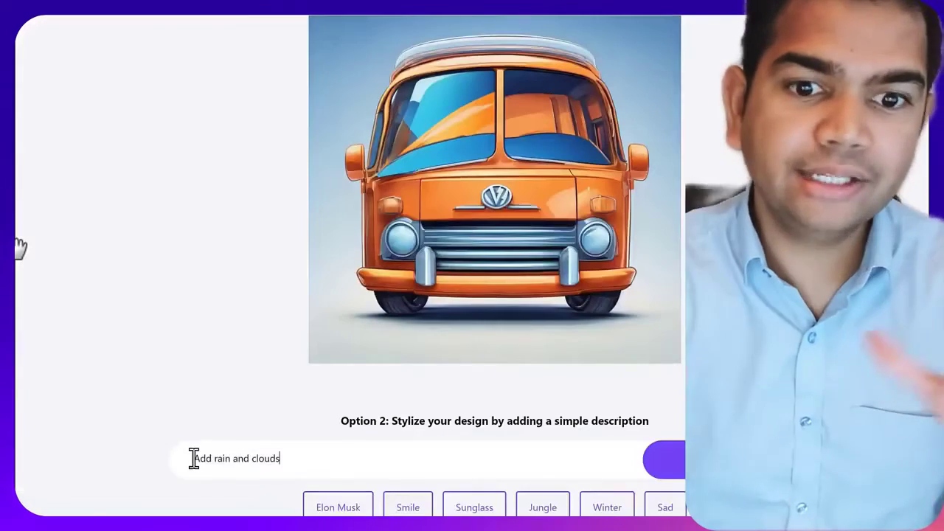
pyautogui.moveTo(194, 458); pyautogui.dragTo(315, 459)
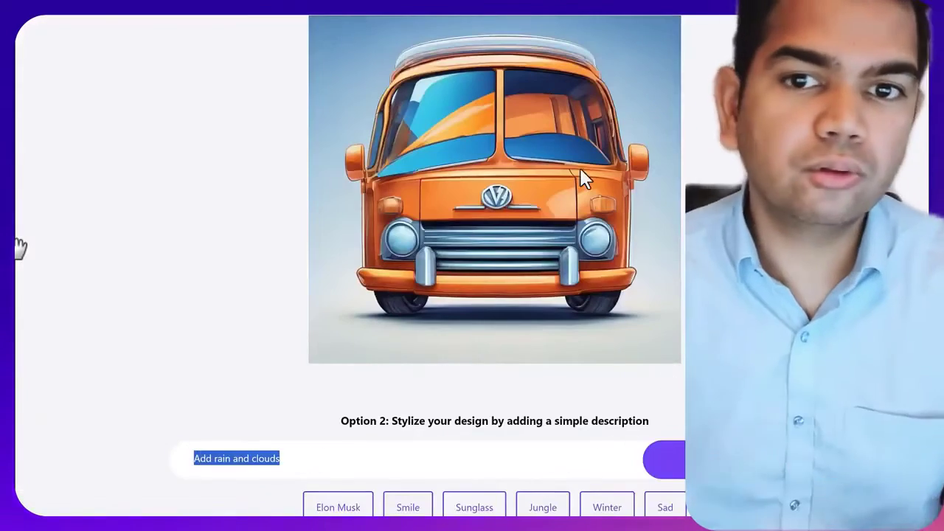
pyautogui.press('Return')
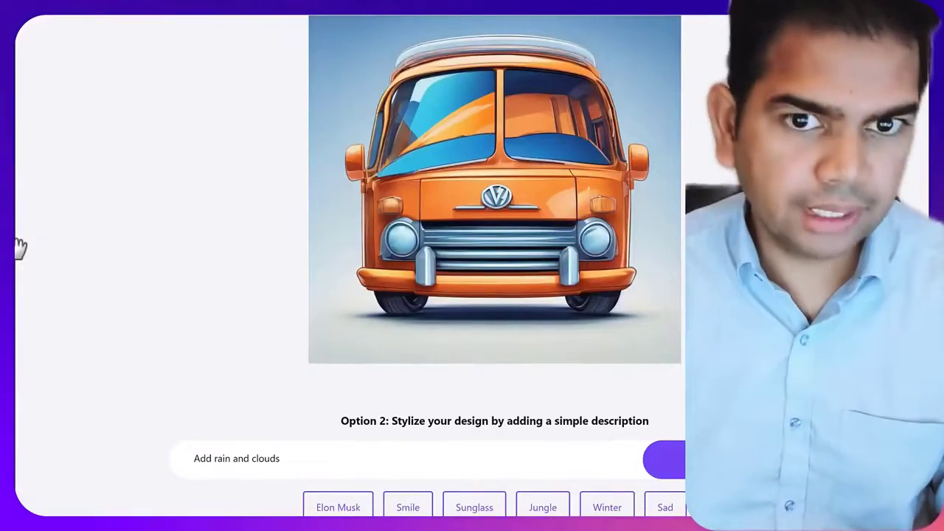